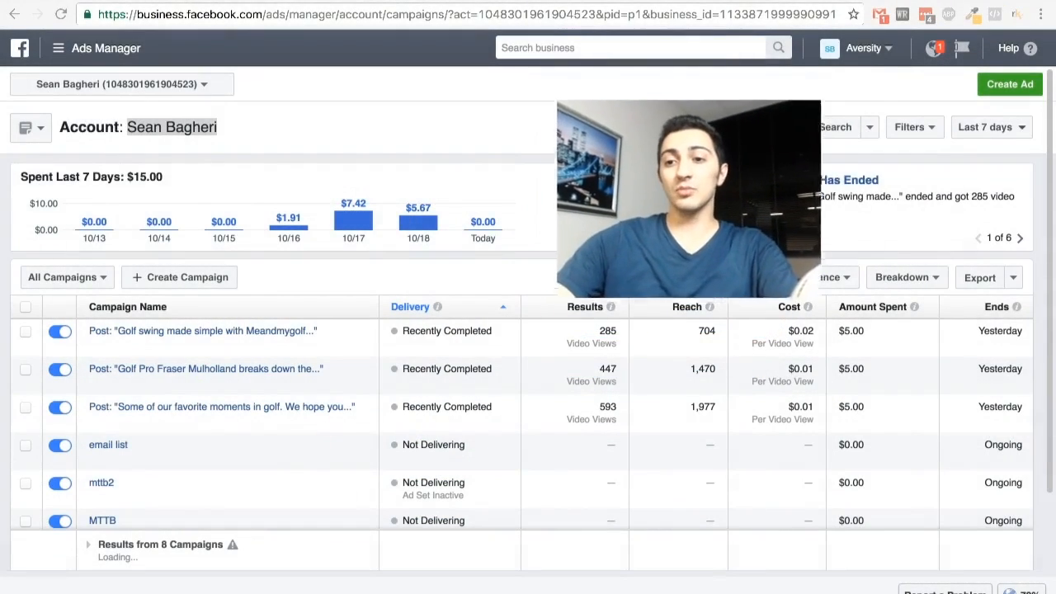
{"action": "left_click", "coordinate": [459, 186]}
{"action": "left_click", "coordinate": [332, 142]}
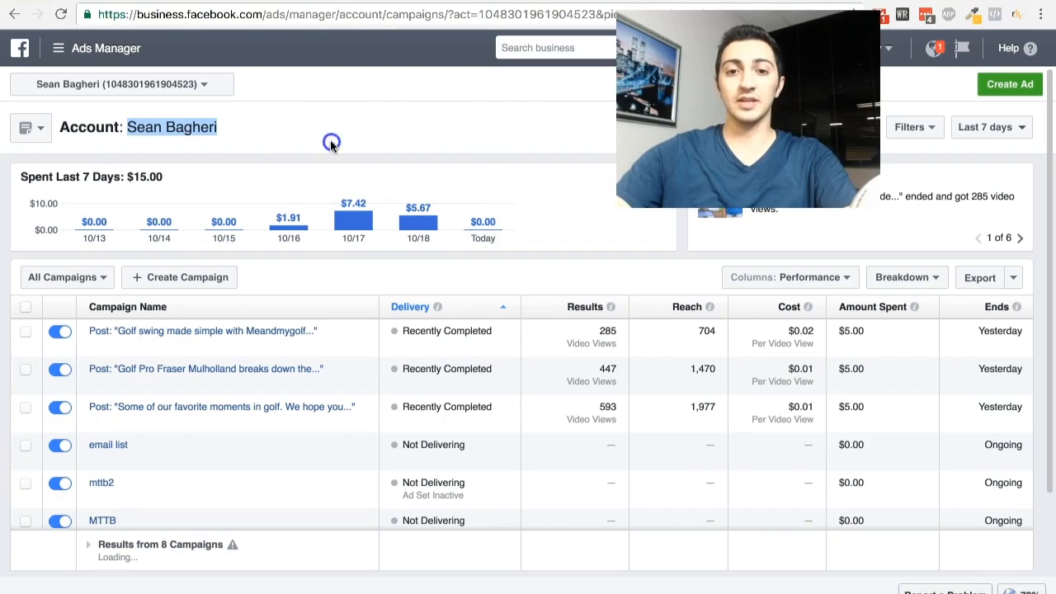
{"action": "scroll", "coordinate": [338, 243], "scroll_direction": "down", "scroll_amount": 1}
{"action": "scroll", "coordinate": [337, 242], "scroll_direction": "up", "scroll_amount": 1}
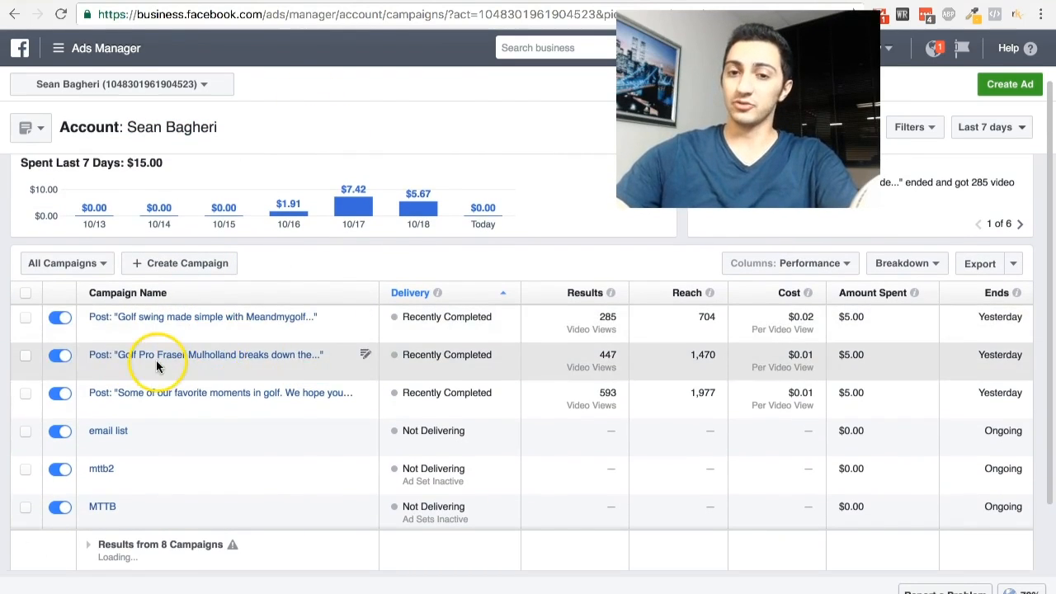
{"action": "scroll", "coordinate": [156, 360], "scroll_direction": "down", "scroll_amount": 1}
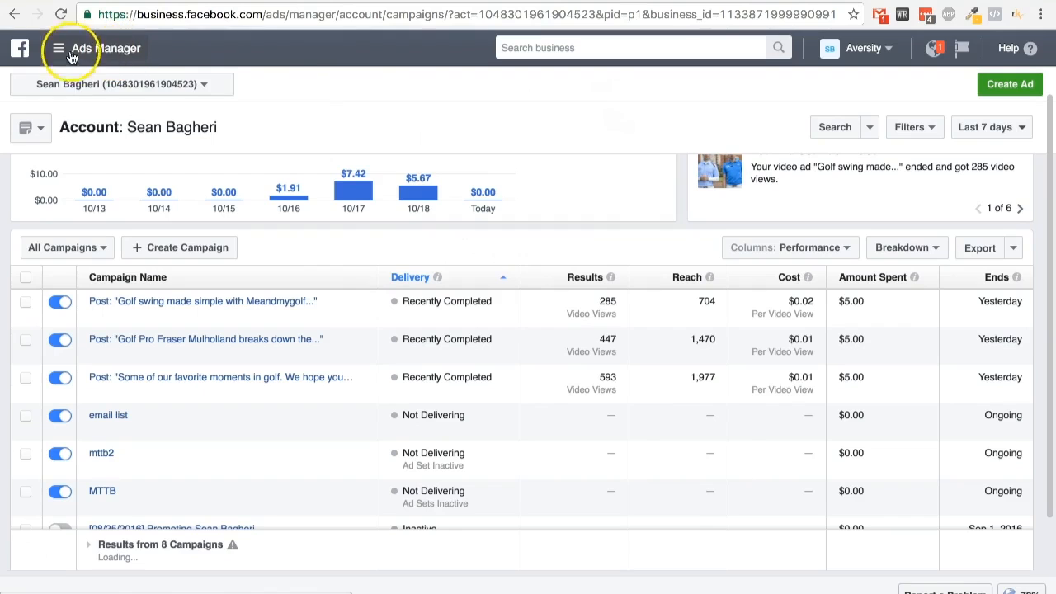
- Open the Audiences page from the full set of advertising tools
{"action": "left_click", "coordinate": [104, 49]}
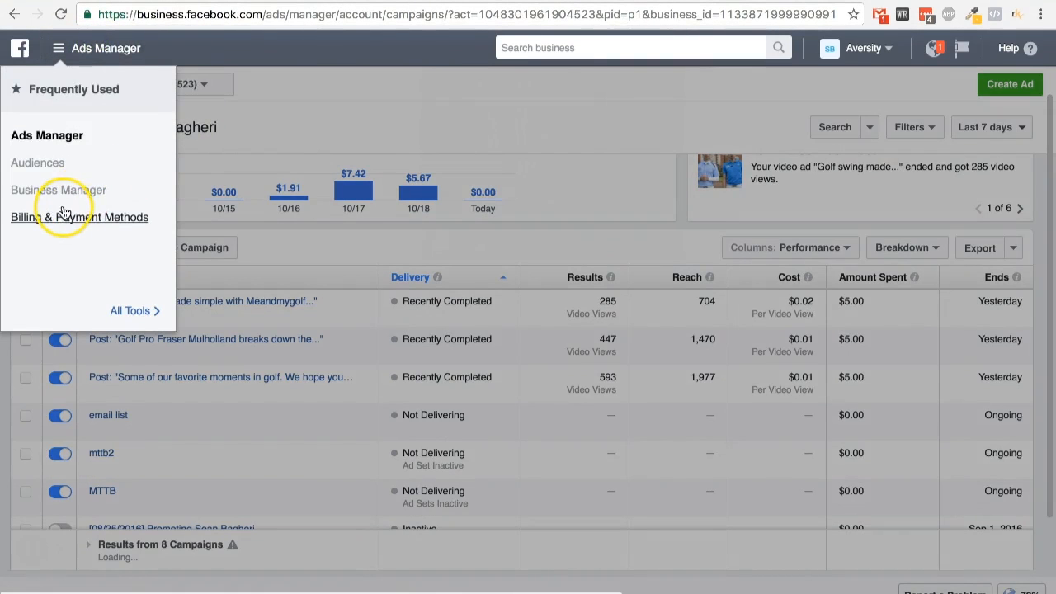
{"action": "left_click", "coordinate": [148, 311]}
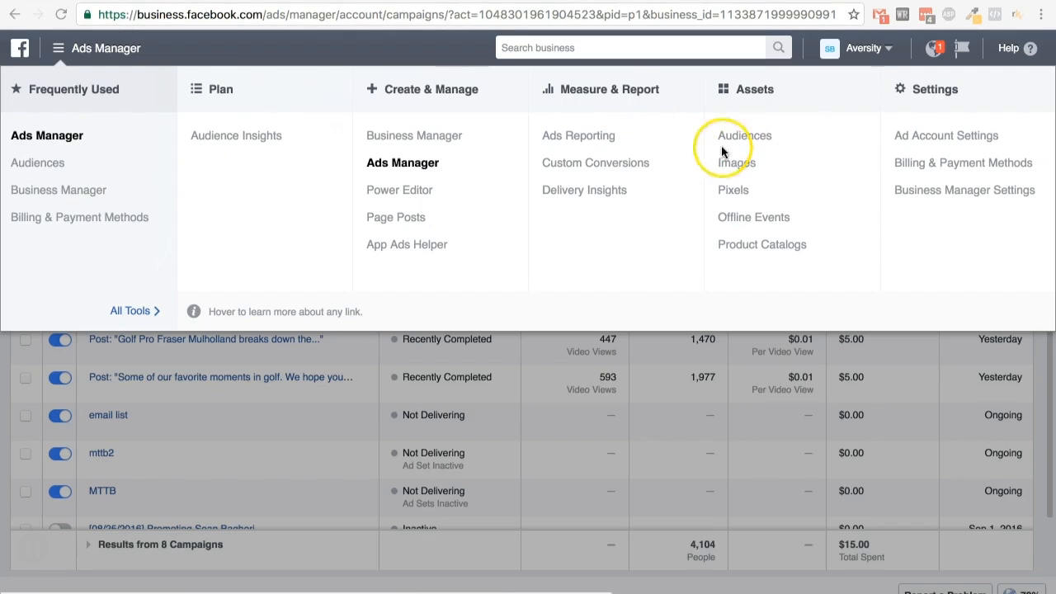
{"action": "left_click", "coordinate": [745, 135]}
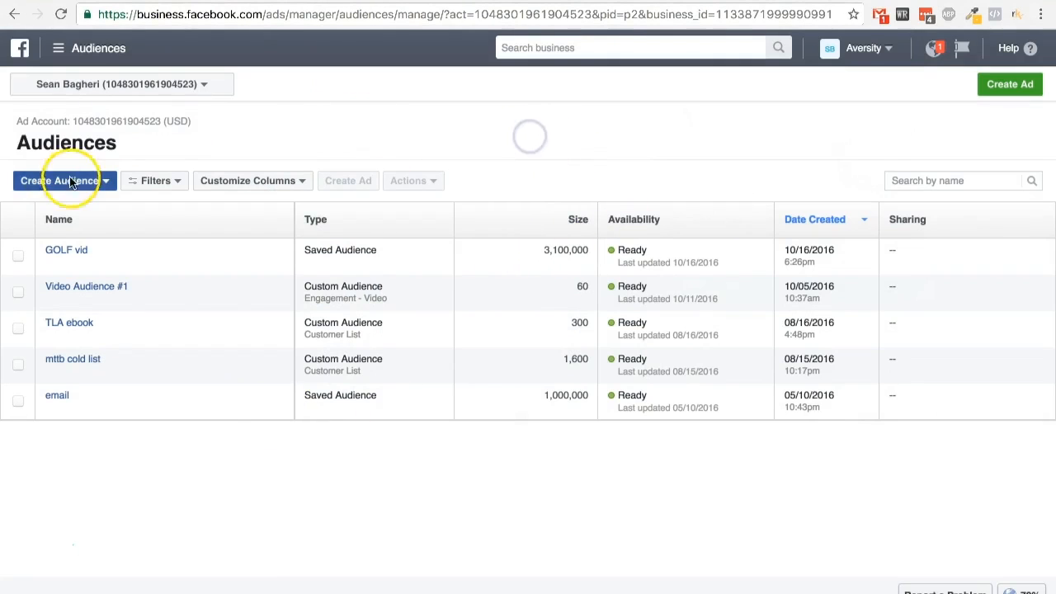
- Start a new custom audience based on engagement on Facebook, using video as the engagement kind
{"action": "left_click", "coordinate": [101, 185]}
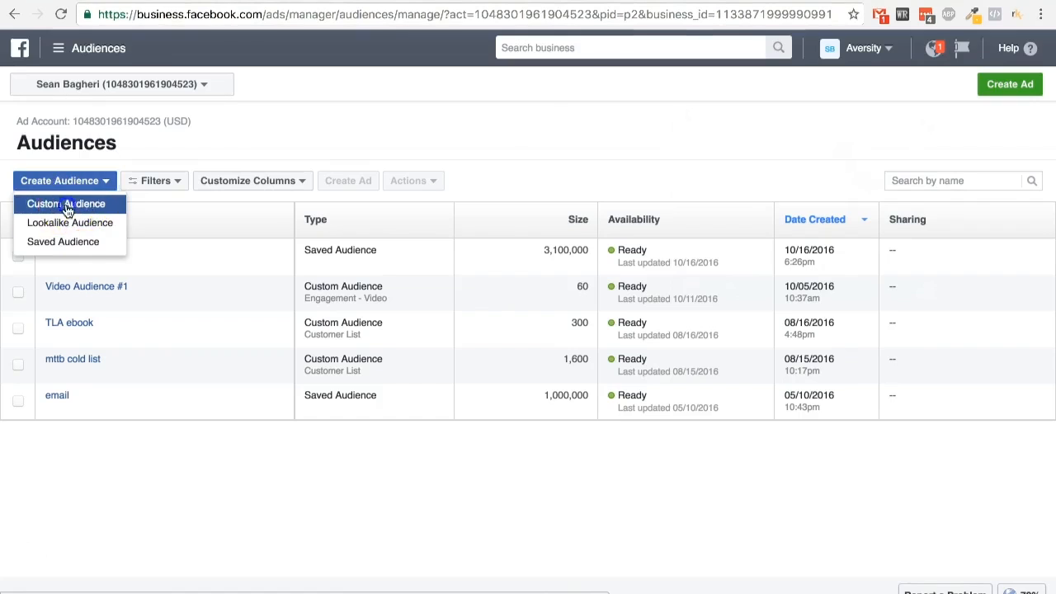
{"action": "left_click", "coordinate": [79, 206]}
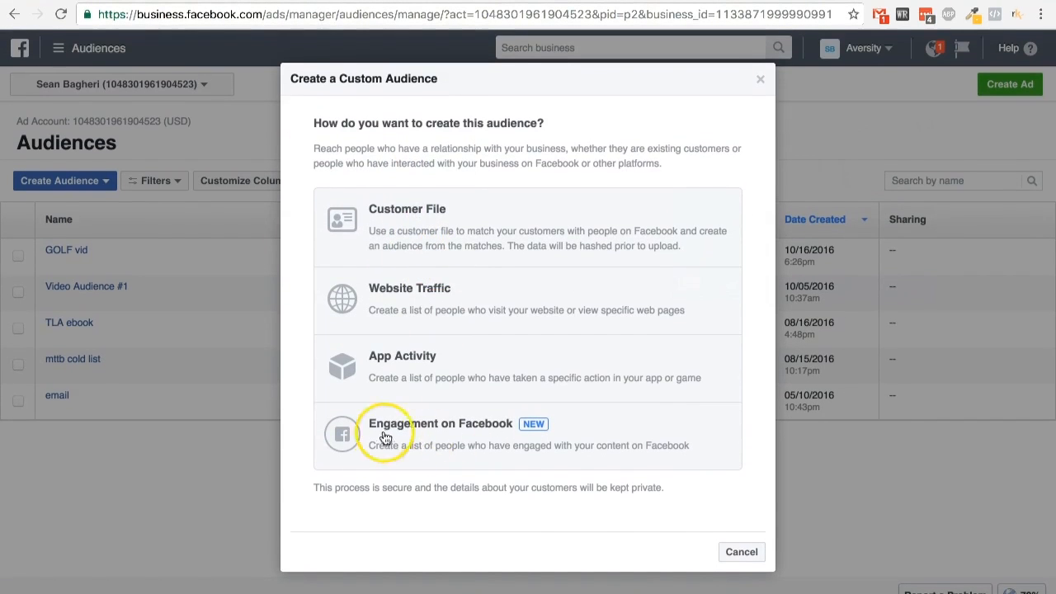
{"action": "left_click", "coordinate": [497, 440]}
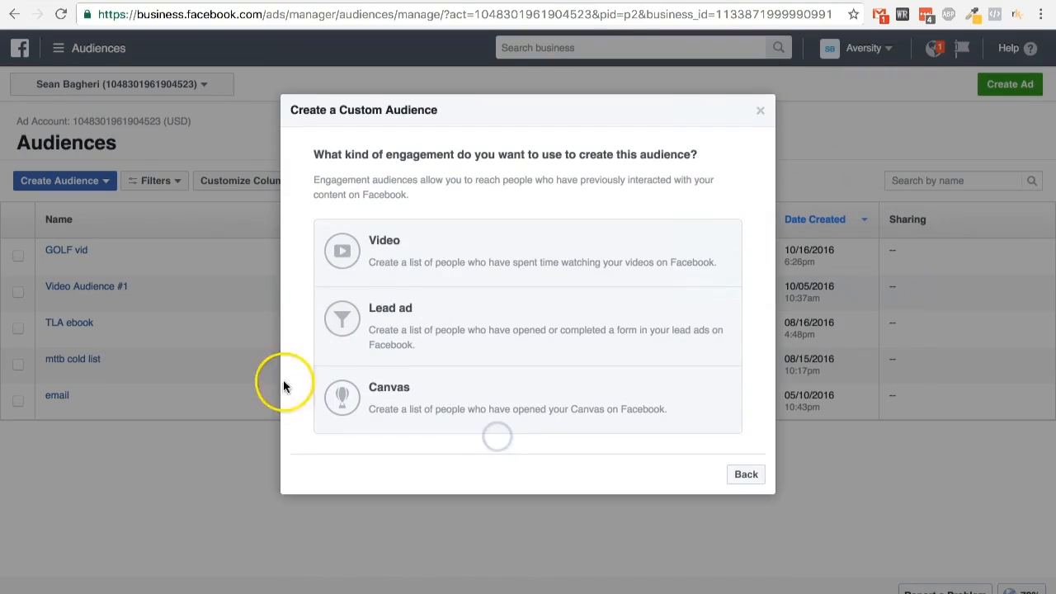
{"action": "left_click", "coordinate": [422, 257]}
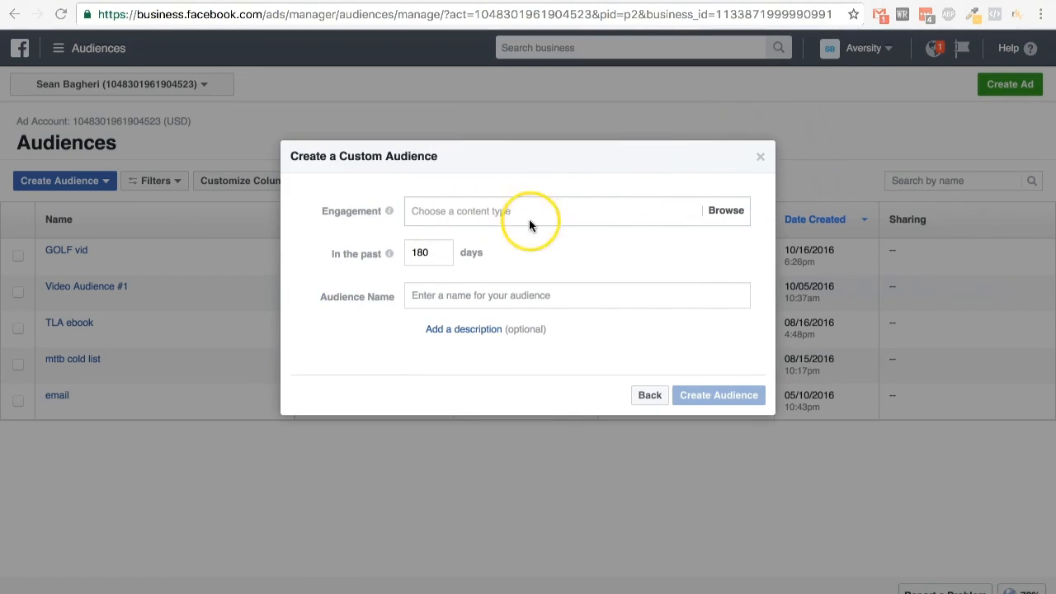
{"action": "left_click", "coordinate": [470, 213]}
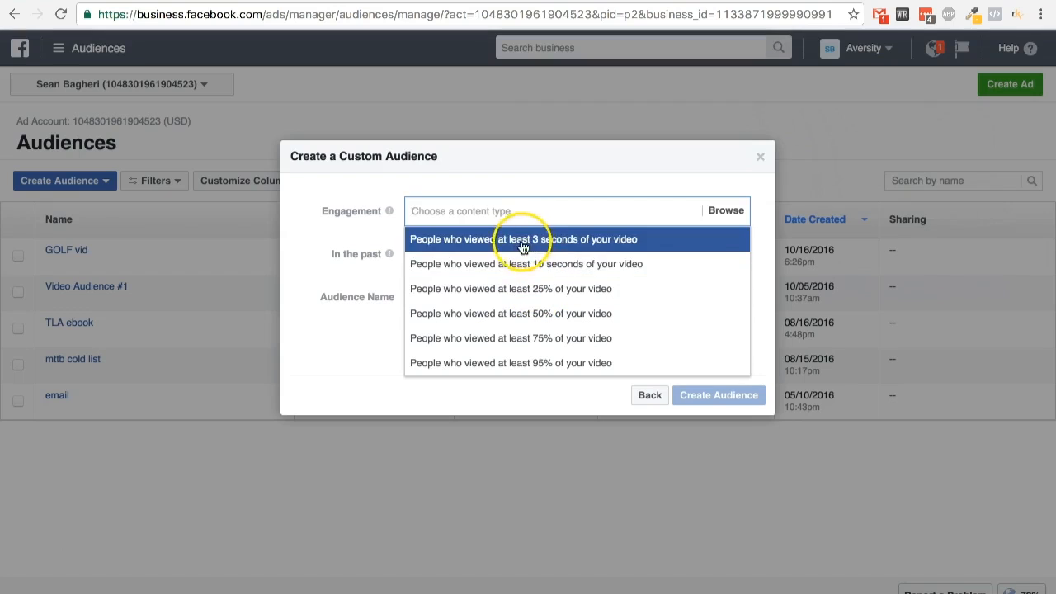
{"action": "left_click", "coordinate": [523, 294]}
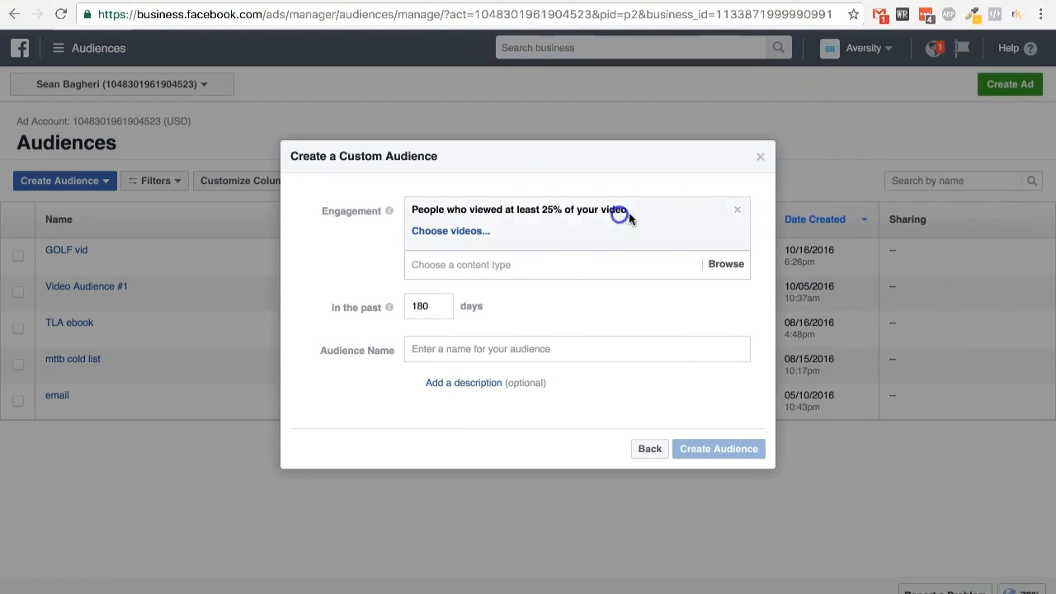
{"action": "left_click", "coordinate": [740, 214]}
- Set the engagement to people who viewed at least 25% of your video and name the audience "Golf Video Data"
{"action": "left_click", "coordinate": [458, 211]}
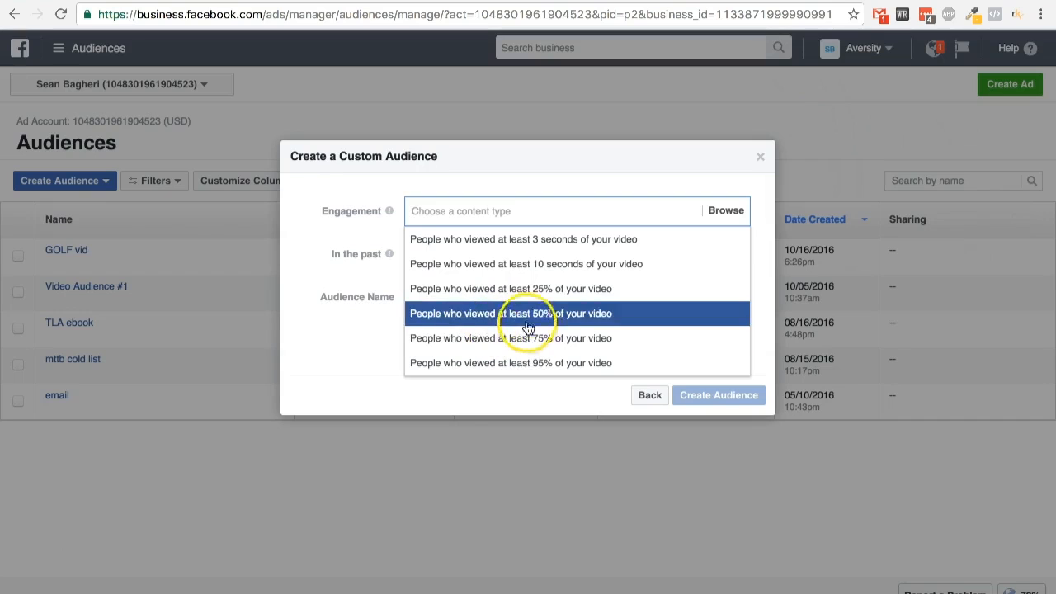
{"action": "left_click", "coordinate": [499, 290]}
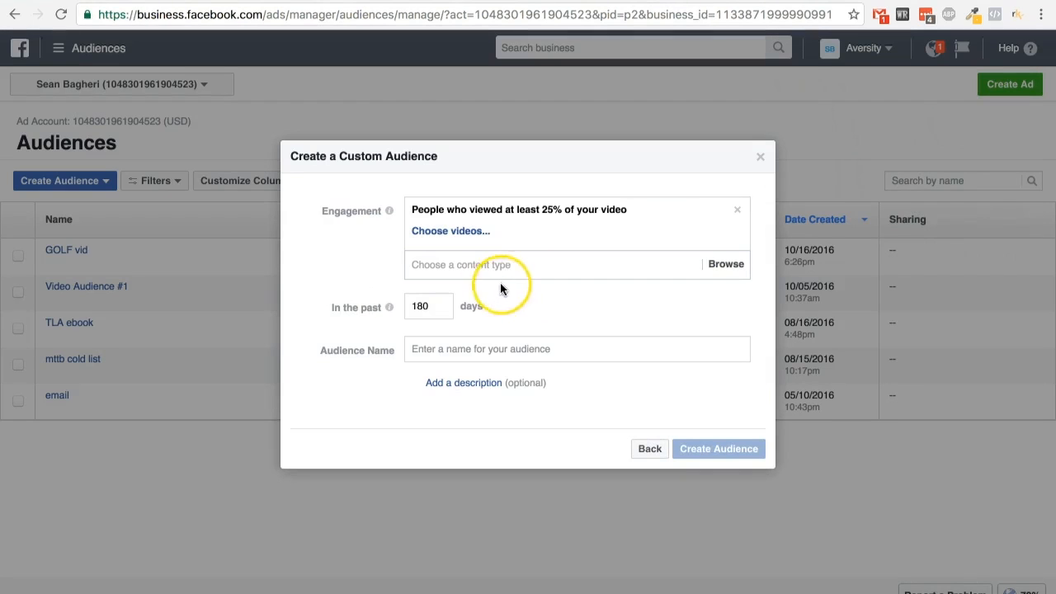
{"action": "mouse_move", "coordinate": [389, 307]}
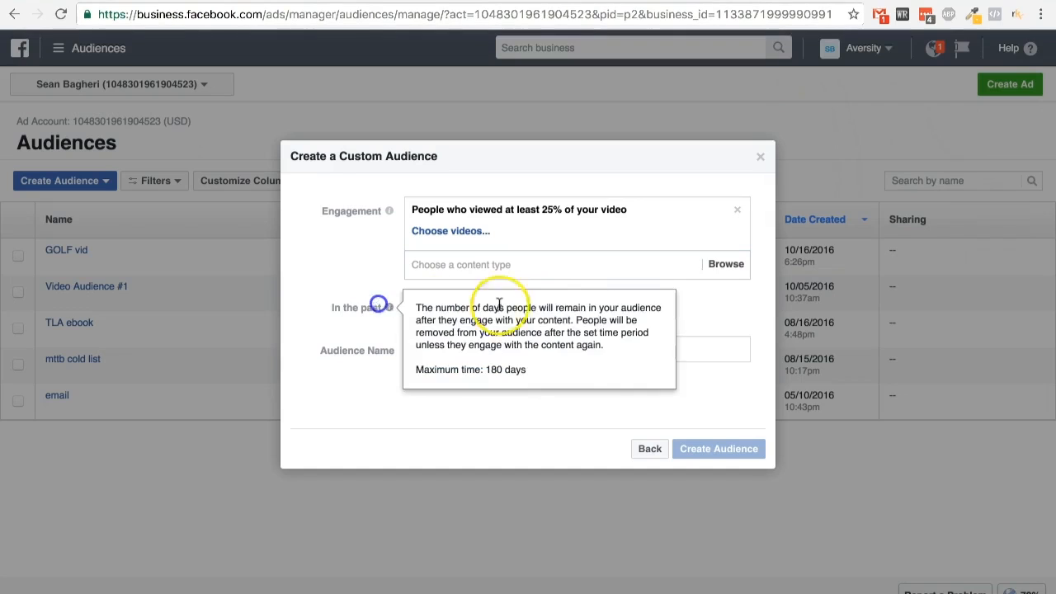
{"action": "left_click", "coordinate": [702, 299]}
{"action": "left_click", "coordinate": [447, 349]}
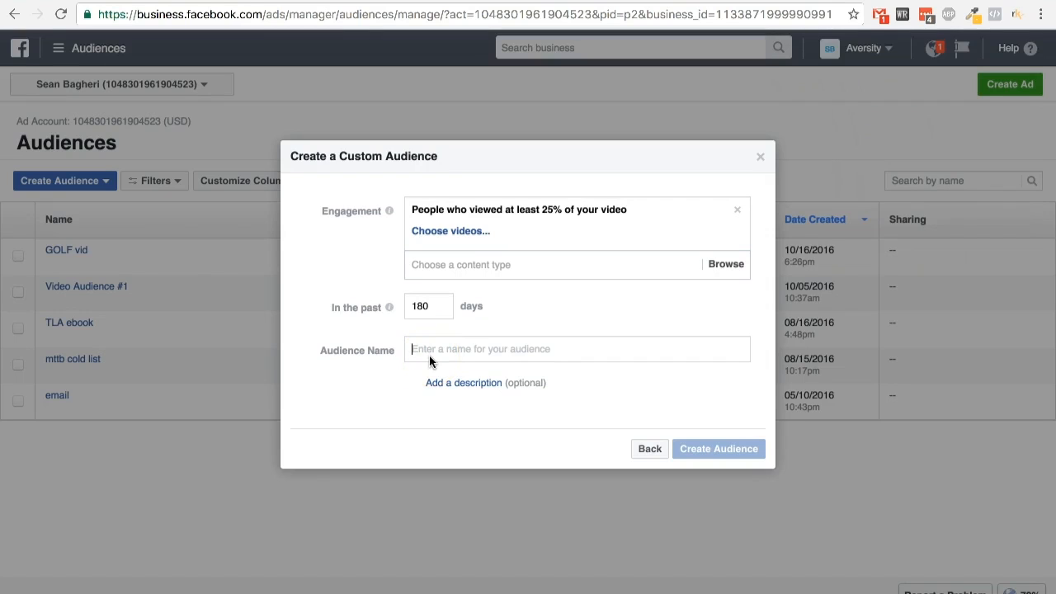
{"action": "type", "text": "G"}
{"action": "type", "text": "olf Video Data"}
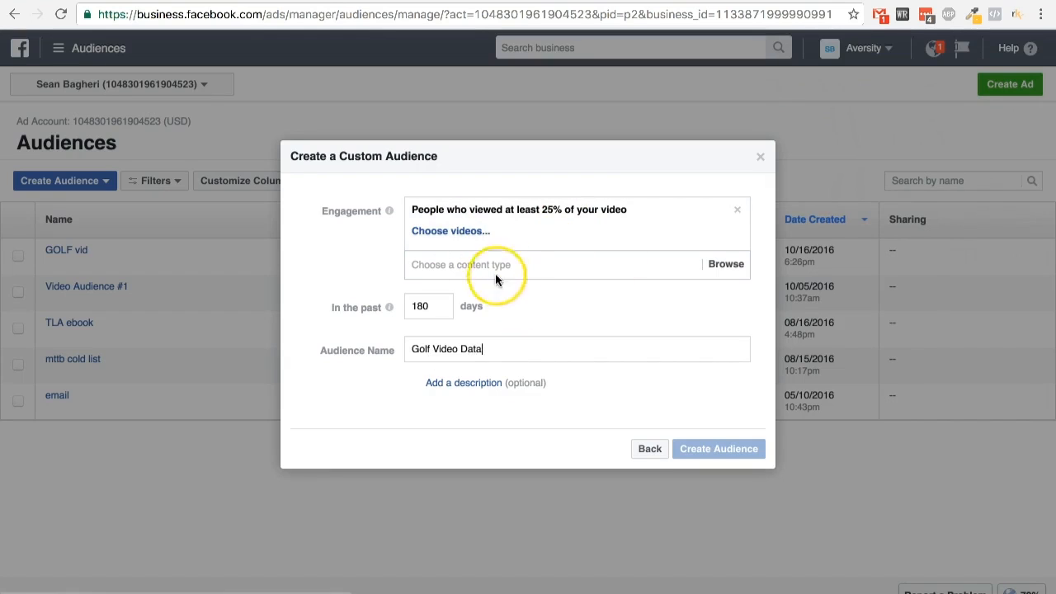
- Choose the My Golf Madness videos Golf Swing Made Simple!, Golf Lessons: Driving and The Greatest Moments in Golf as the audience's source
{"action": "left_click", "coordinate": [447, 231]}
{"action": "left_click", "coordinate": [306, 145]}
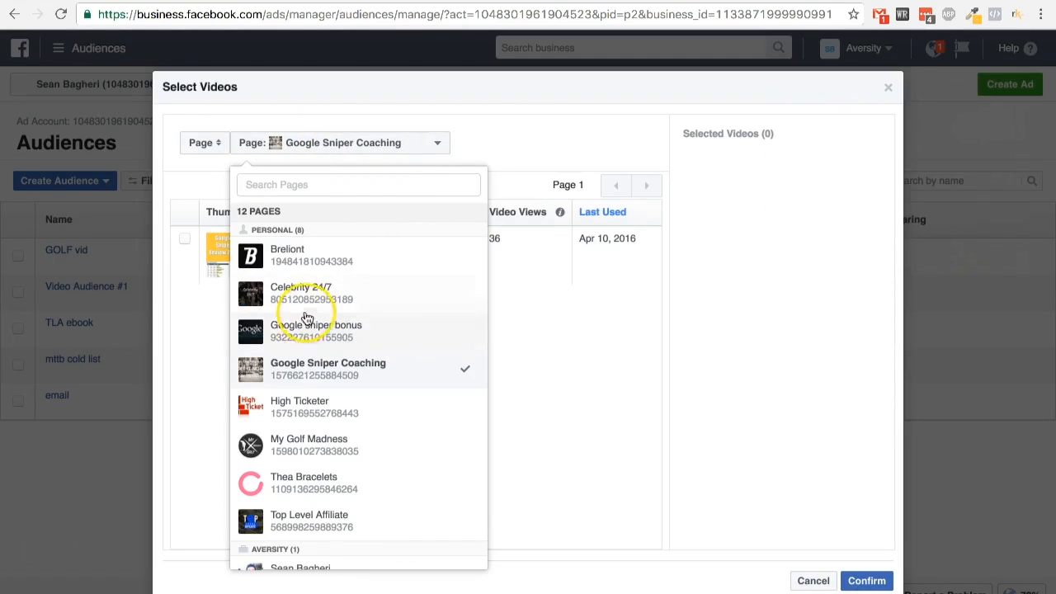
{"action": "scroll", "coordinate": [349, 415], "scroll_direction": "down", "scroll_amount": 2}
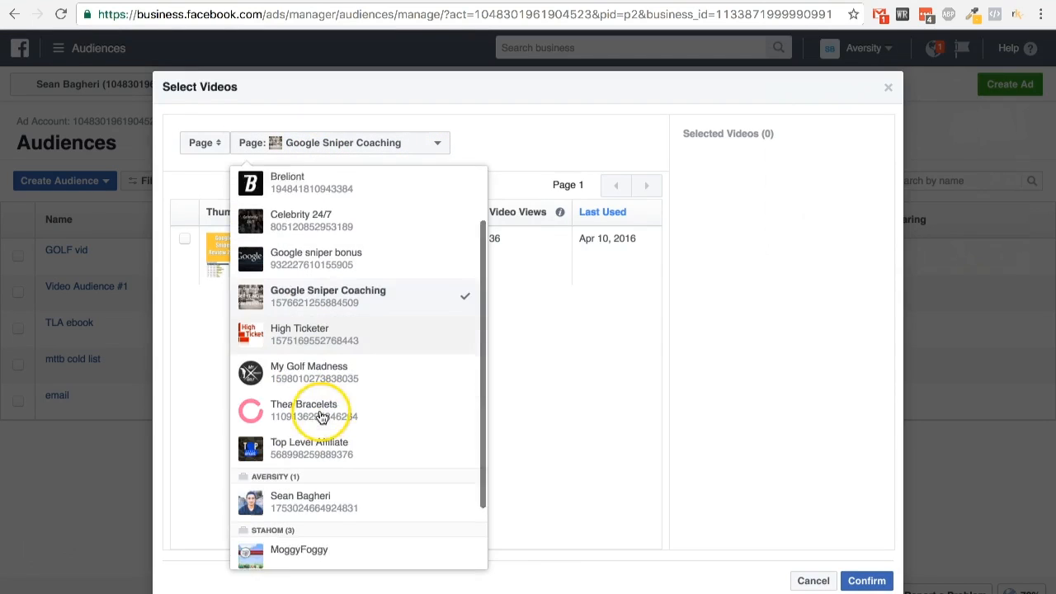
{"action": "left_click", "coordinate": [312, 363]}
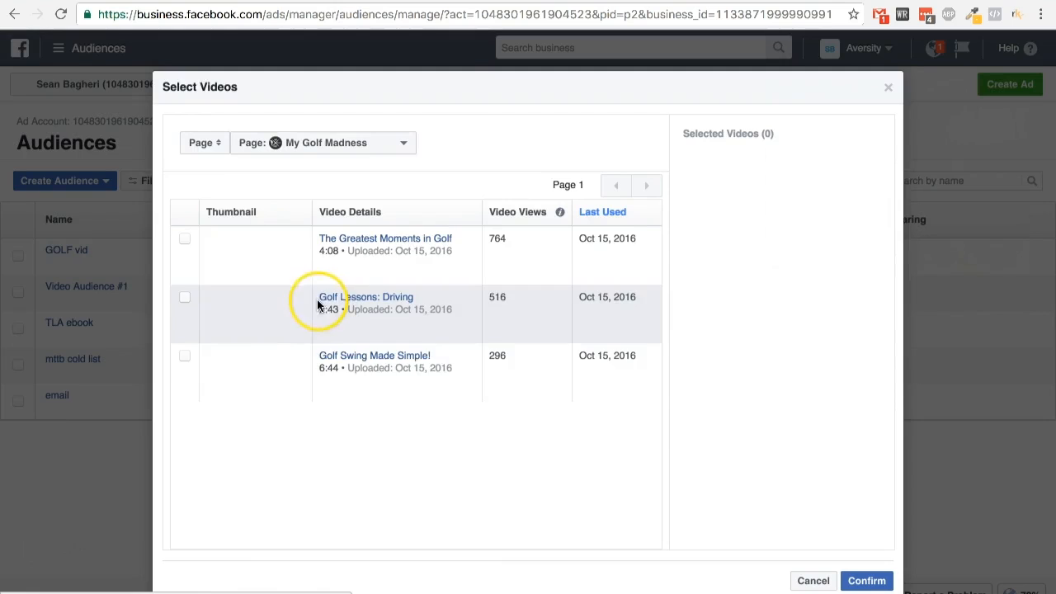
{"action": "left_click", "coordinate": [184, 358]}
{"action": "left_click", "coordinate": [183, 300]}
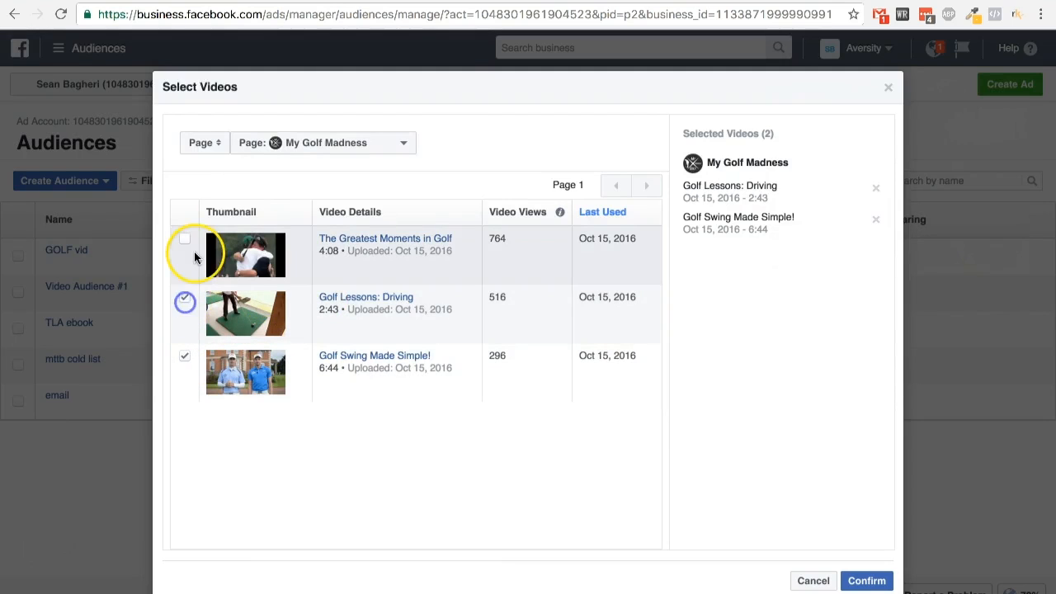
{"action": "left_click", "coordinate": [187, 243]}
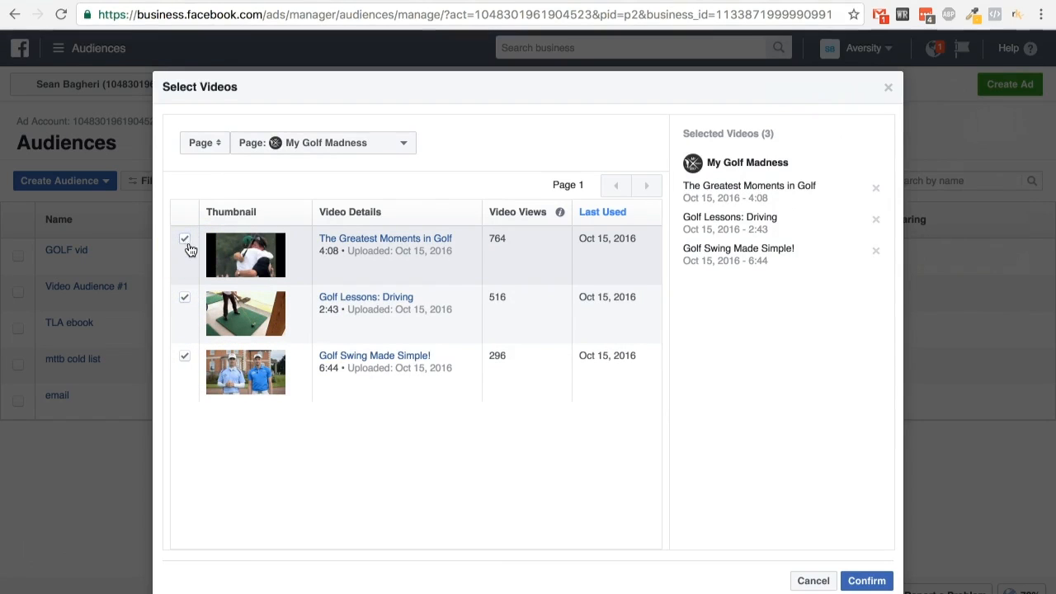
{"action": "left_click", "coordinate": [849, 575]}
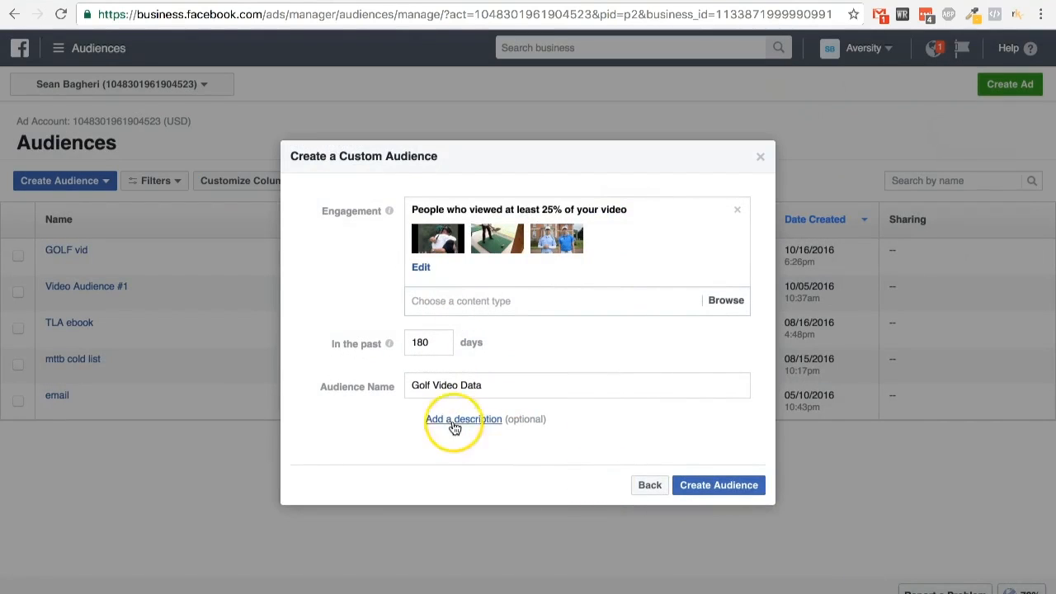
- Create the custom audience with its description left blank and finish the creation dialog
{"action": "left_click", "coordinate": [460, 421]}
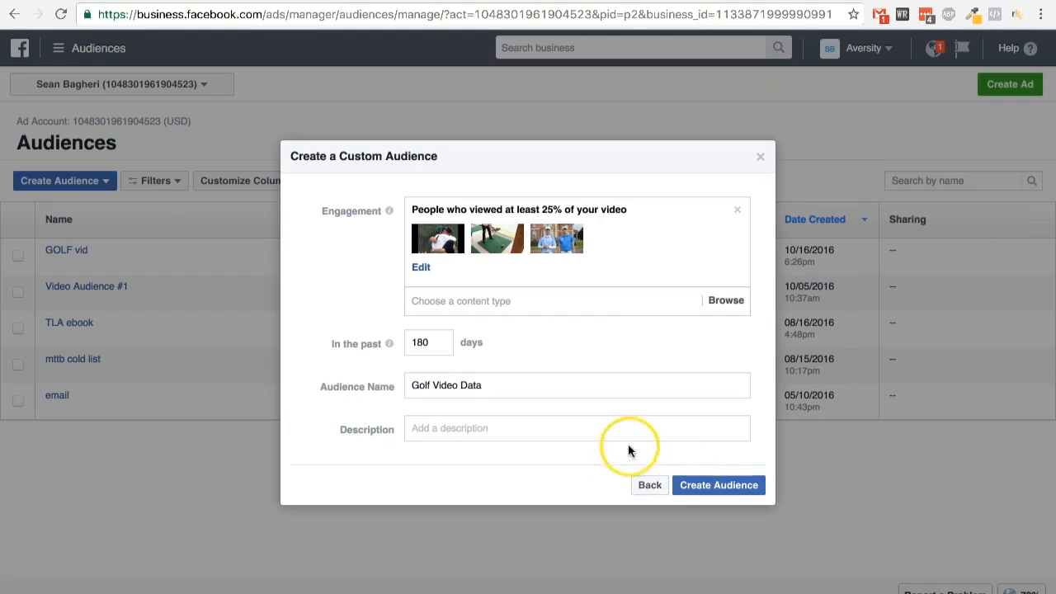
{"action": "left_click", "coordinate": [711, 487]}
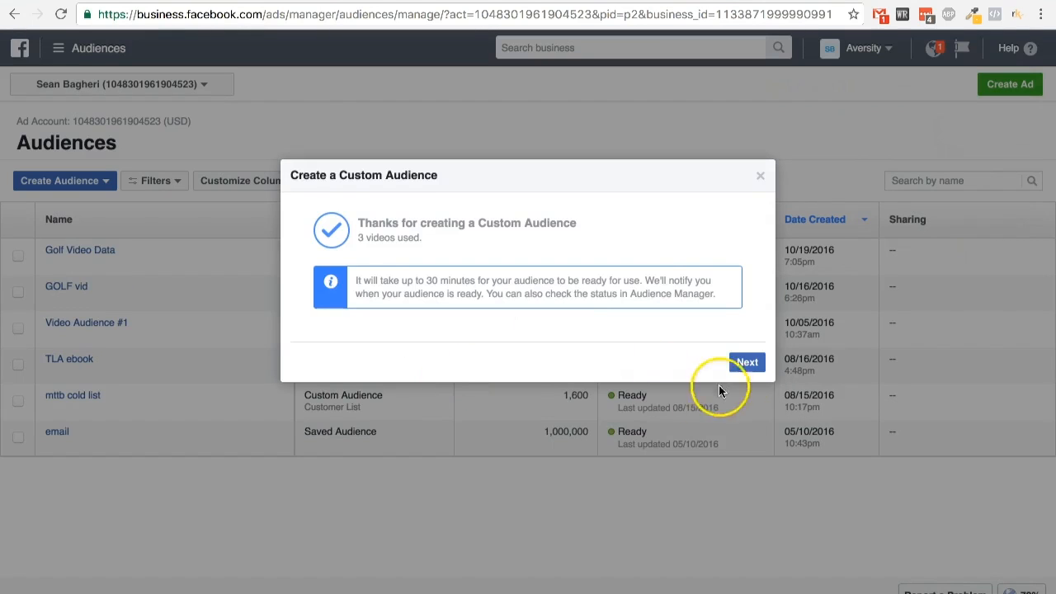
{"action": "left_click", "coordinate": [746, 363]}
{"action": "left_click", "coordinate": [745, 427]}
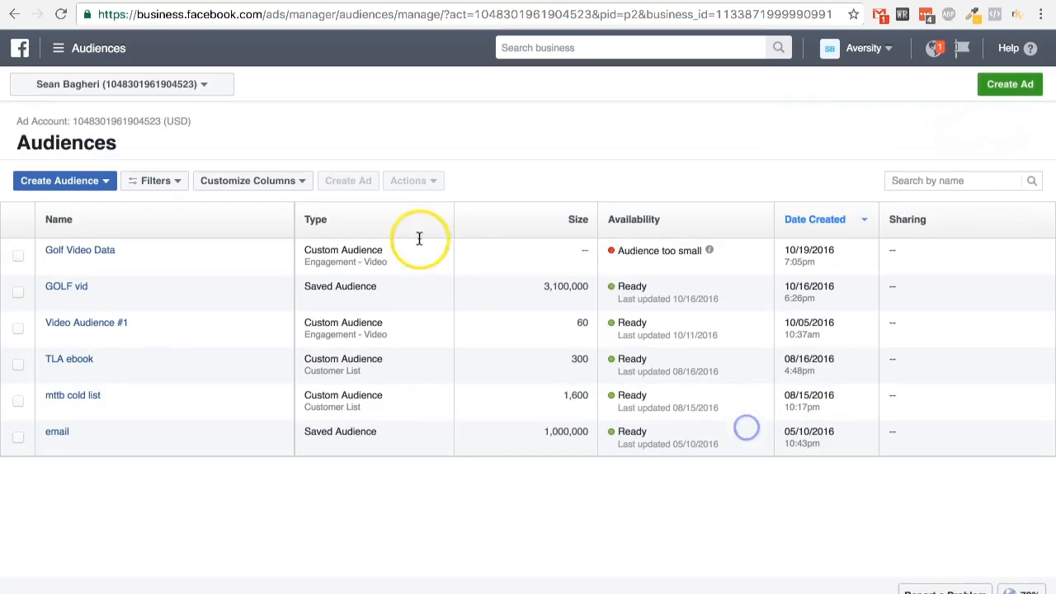
- Examine the type, size and availability of the Golf Video Data audience in the audience list
{"action": "mouse_move", "coordinate": [709, 251]}
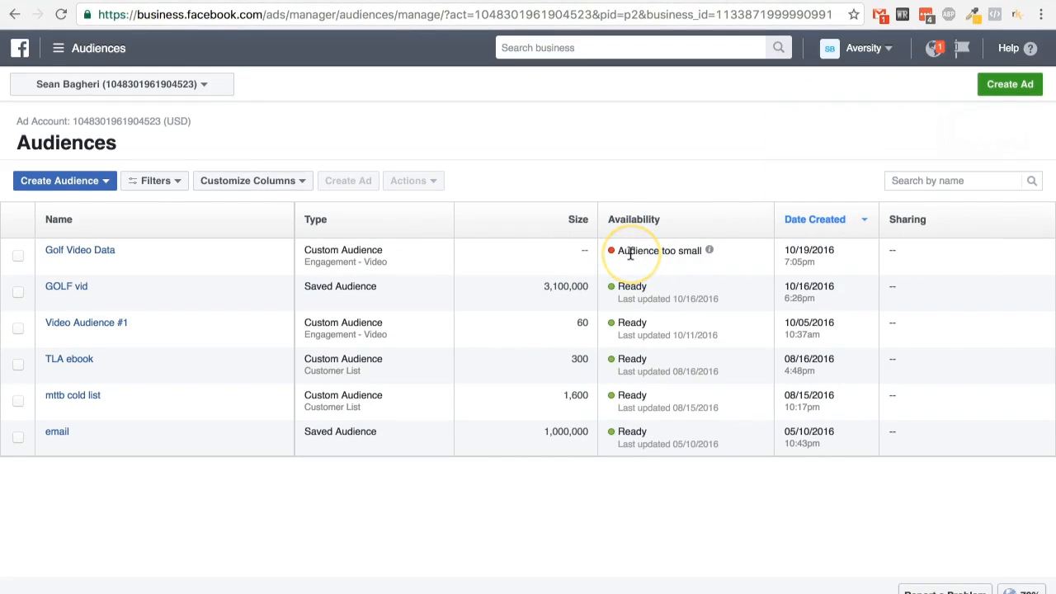
{"action": "left_click", "coordinate": [289, 250]}
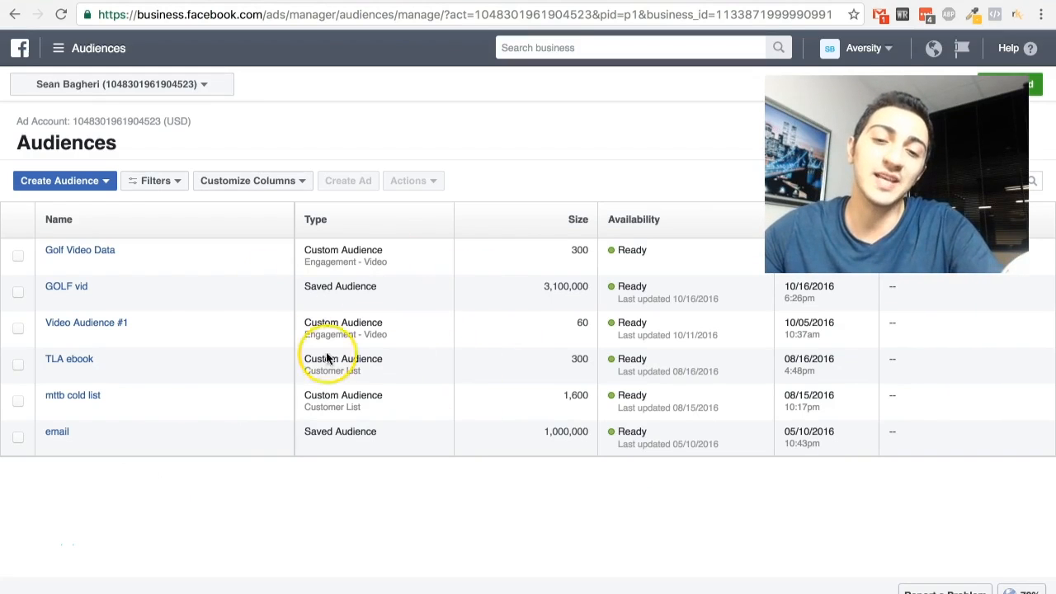
{"action": "mouse_move", "coordinate": [81, 259]}
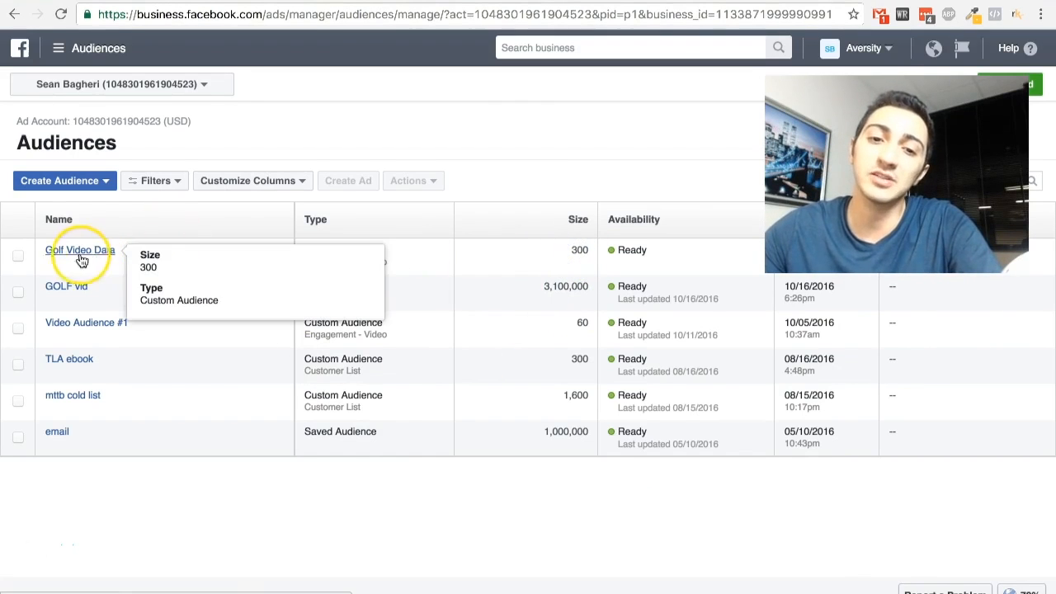
{"action": "left_click_drag", "start_coordinate": [616, 250], "coordinate": [660, 250]}
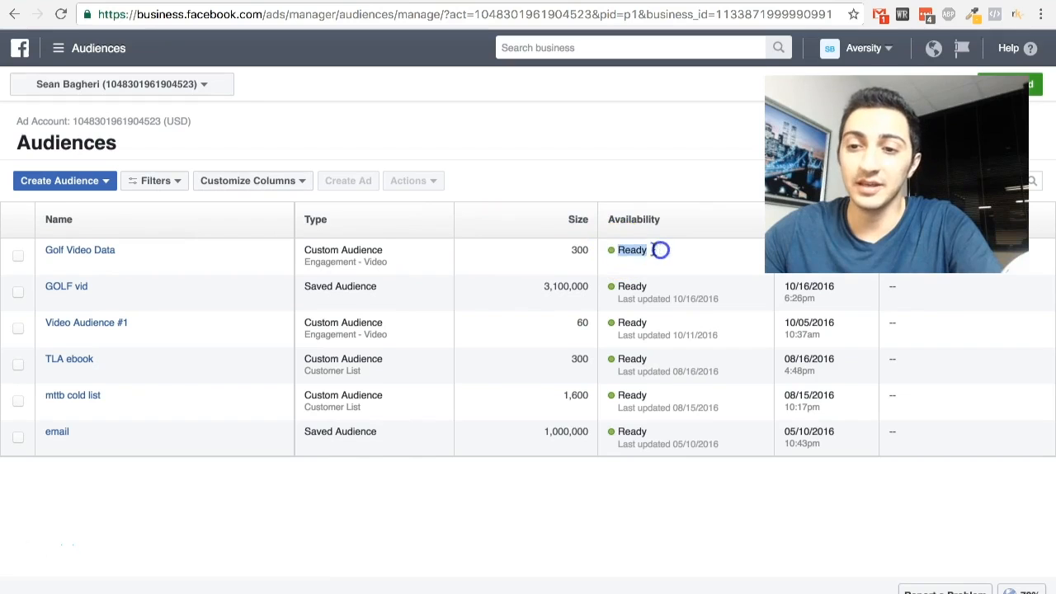
{"action": "left_click", "coordinate": [619, 247]}
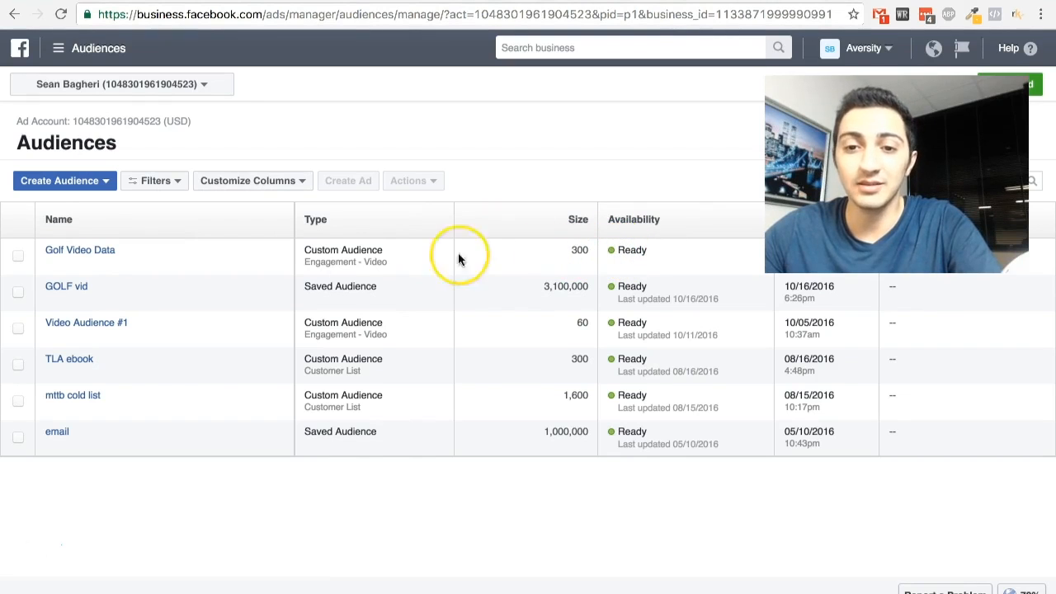
{"action": "mouse_move", "coordinate": [107, 256]}
{"action": "left_click_drag", "start_coordinate": [37, 255], "coordinate": [547, 251]}
{"action": "left_click", "coordinate": [547, 252]}
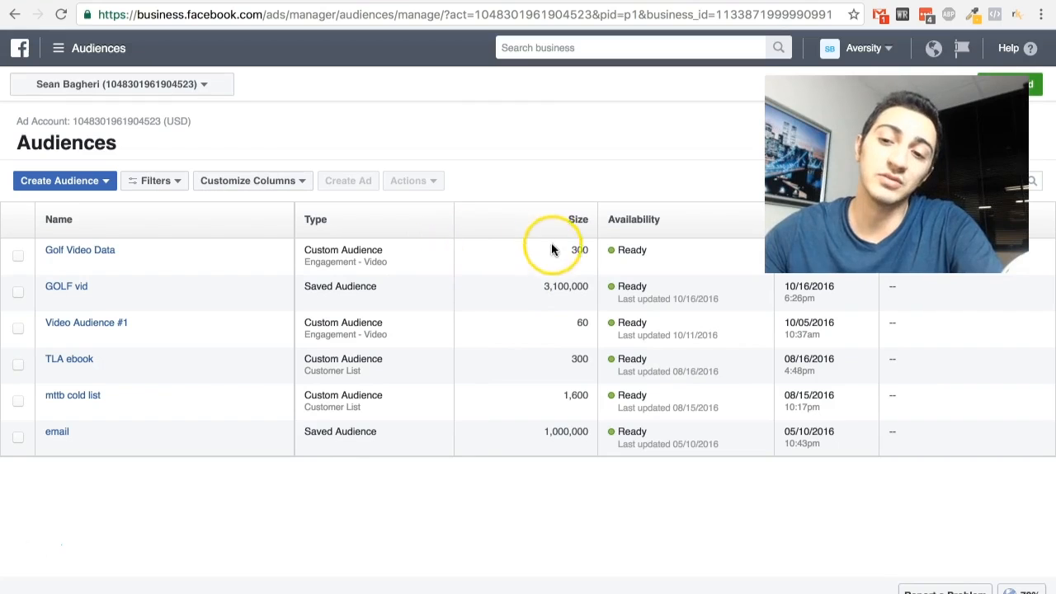
{"action": "left_click_drag", "start_coordinate": [575, 250], "coordinate": [588, 251]}
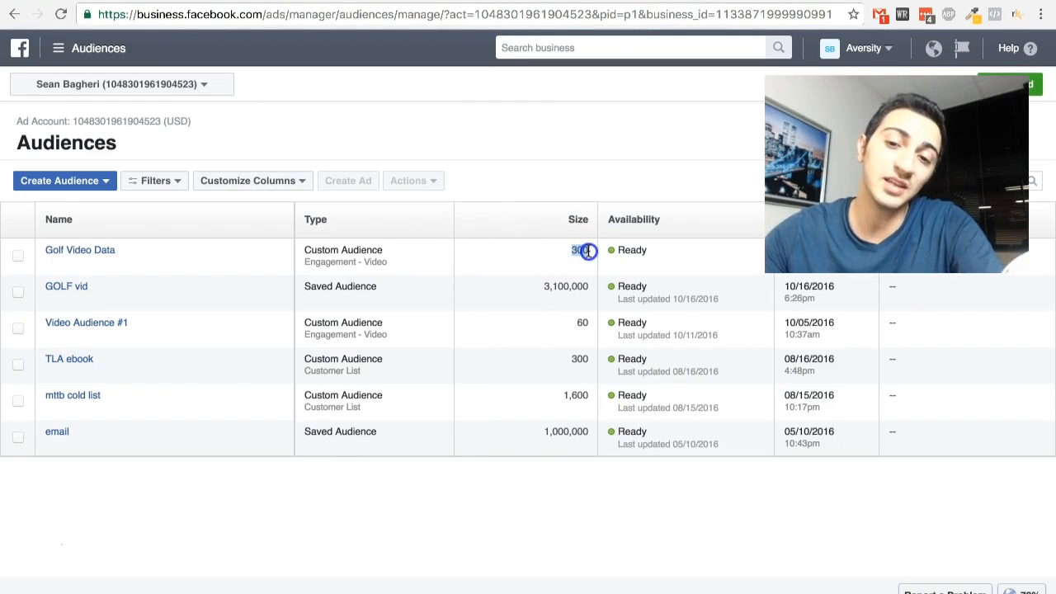
{"action": "left_click", "coordinate": [305, 256]}
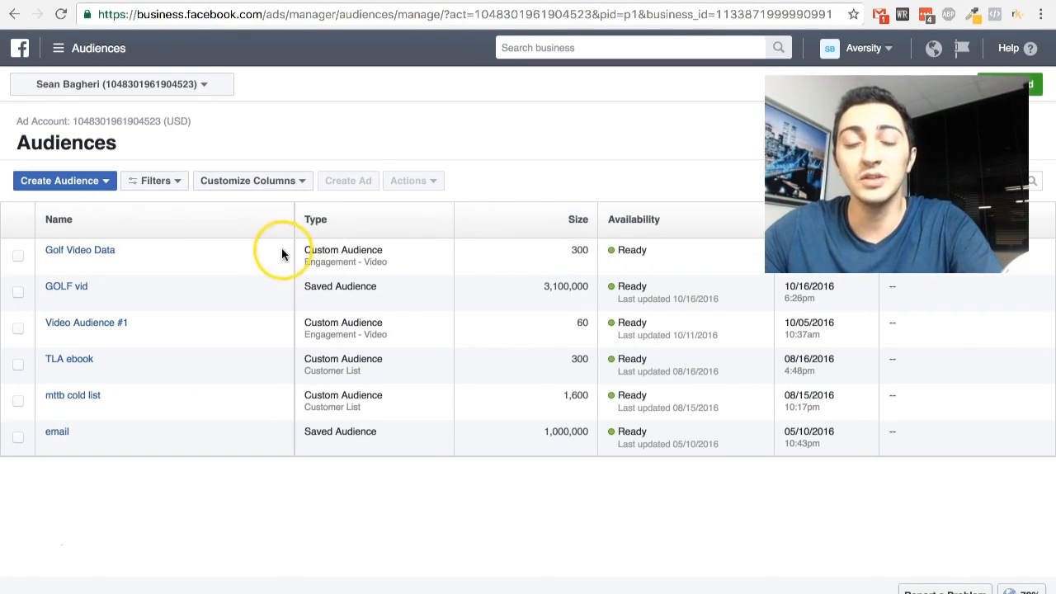
{"action": "left_click_drag", "start_coordinate": [618, 256], "coordinate": [170, 243]}
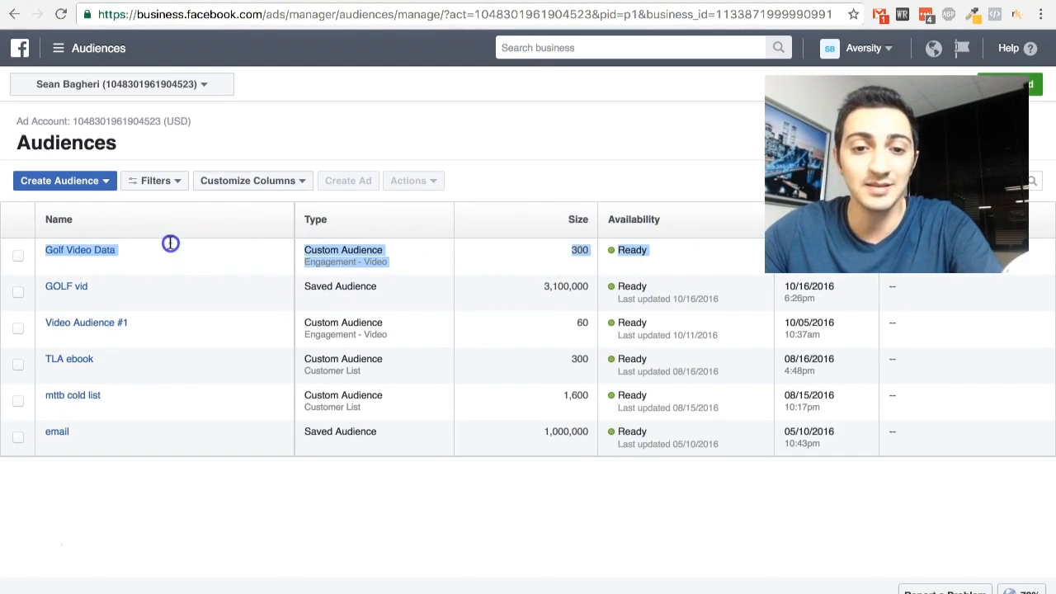
- Start a new lookalike audience and choose the Golf Video Data custom audience as its source
{"action": "left_click", "coordinate": [586, 247]}
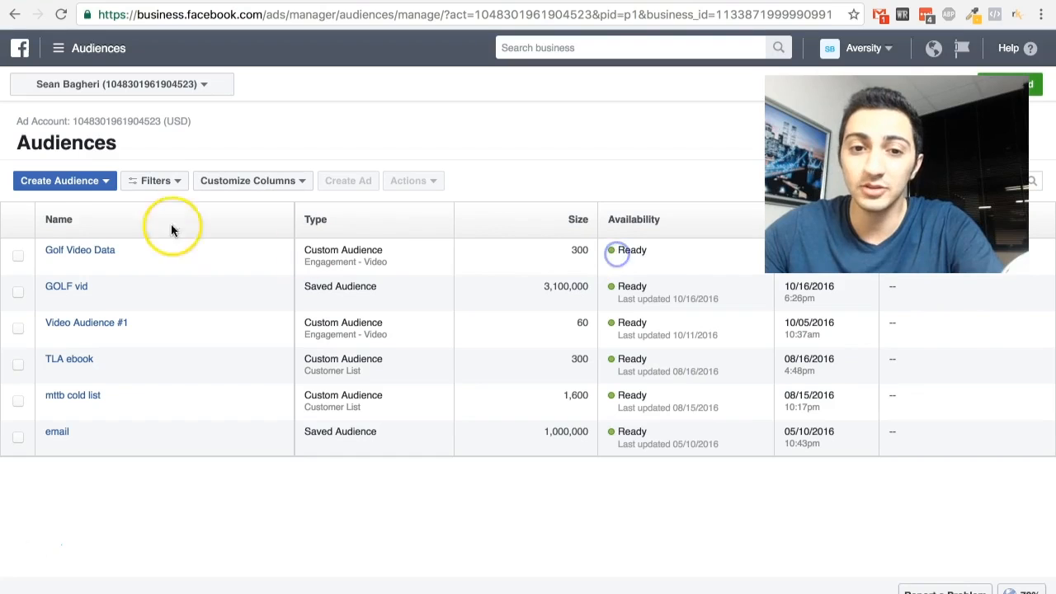
{"action": "left_click", "coordinate": [76, 185]}
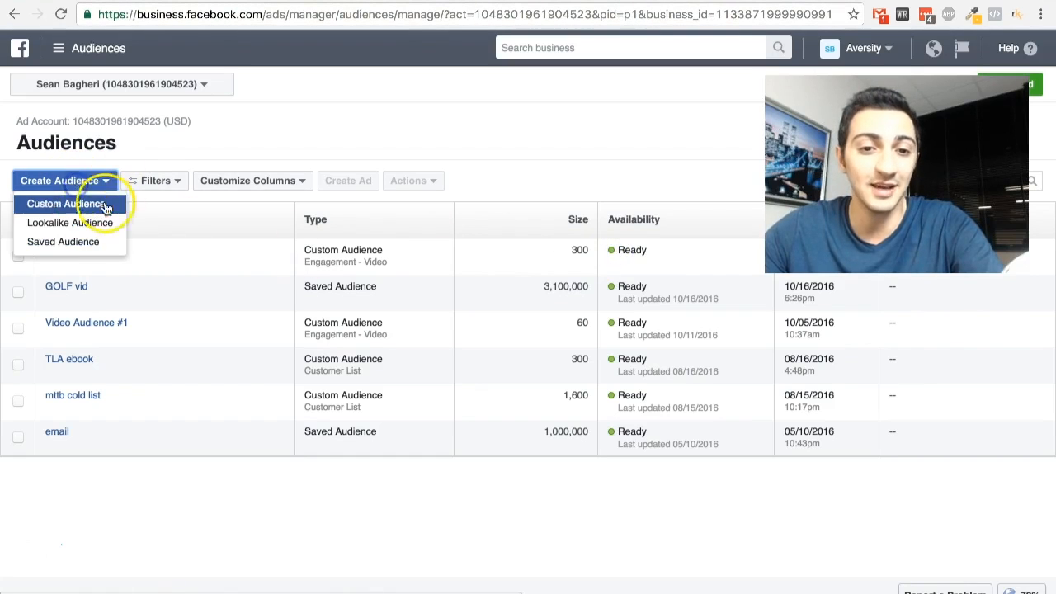
{"action": "left_click", "coordinate": [68, 225]}
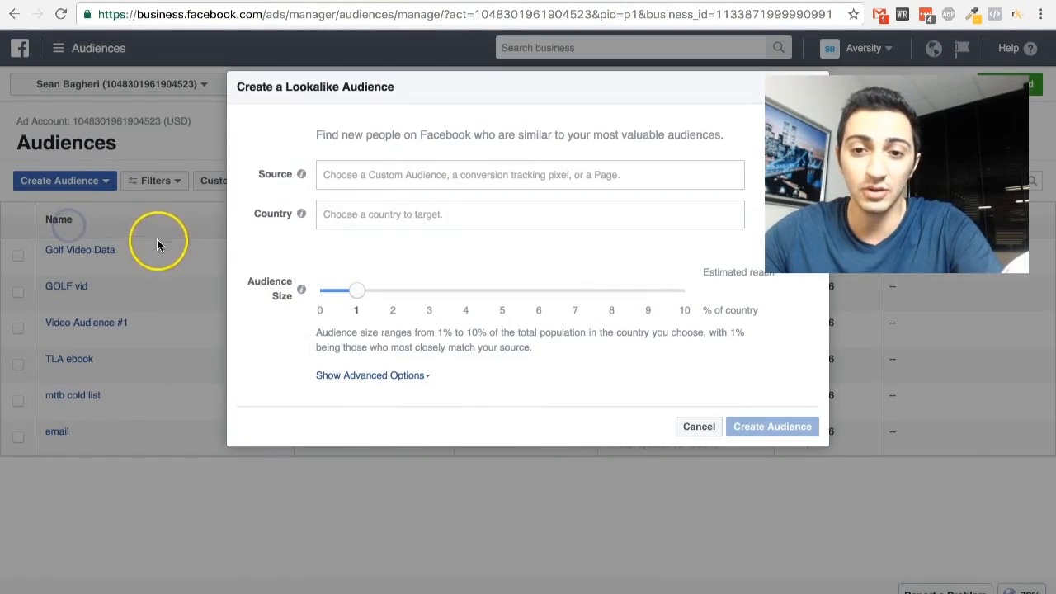
{"action": "left_click", "coordinate": [372, 177]}
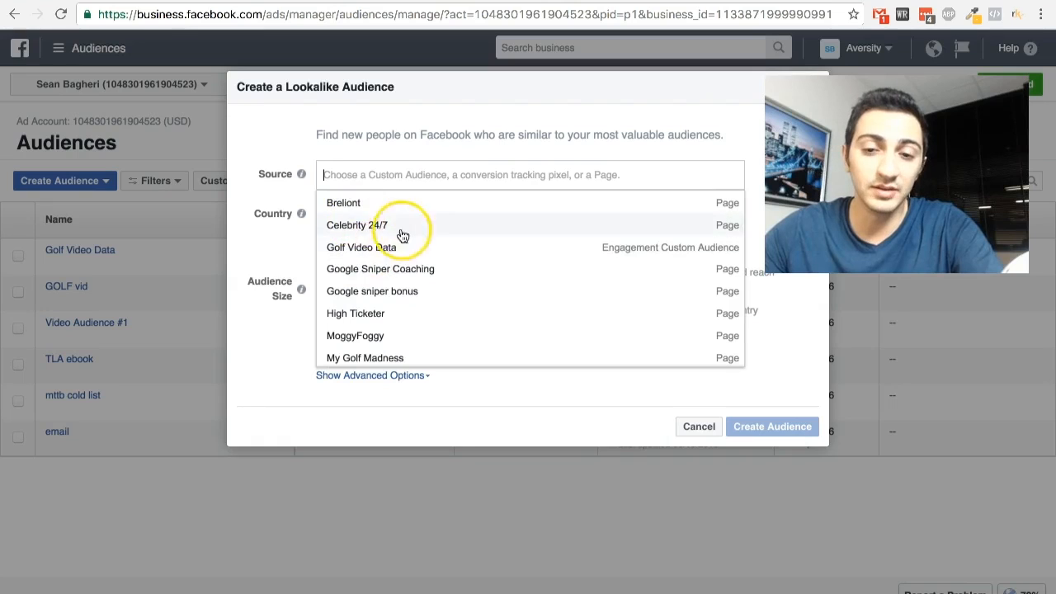
{"action": "scroll", "coordinate": [424, 249], "scroll_direction": "down", "scroll_amount": 1}
{"action": "scroll", "coordinate": [431, 242], "scroll_direction": "down", "scroll_amount": 2}
{"action": "scroll", "coordinate": [413, 236], "scroll_direction": "up", "scroll_amount": 3}
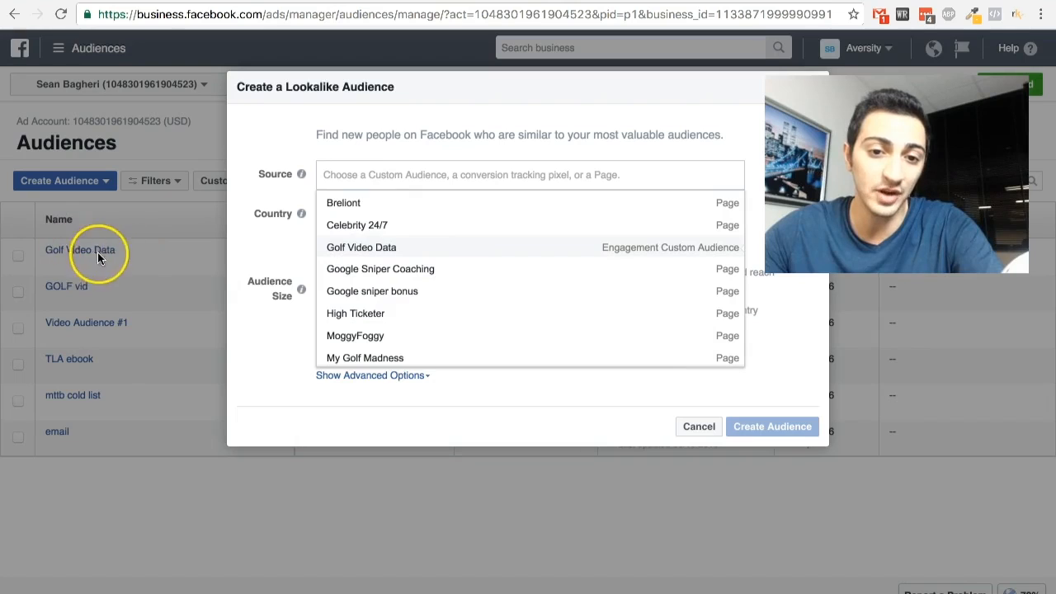
{"action": "left_click", "coordinate": [382, 251]}
- Set the lookalike audience's target country to United States (US)
{"action": "left_click", "coordinate": [382, 219]}
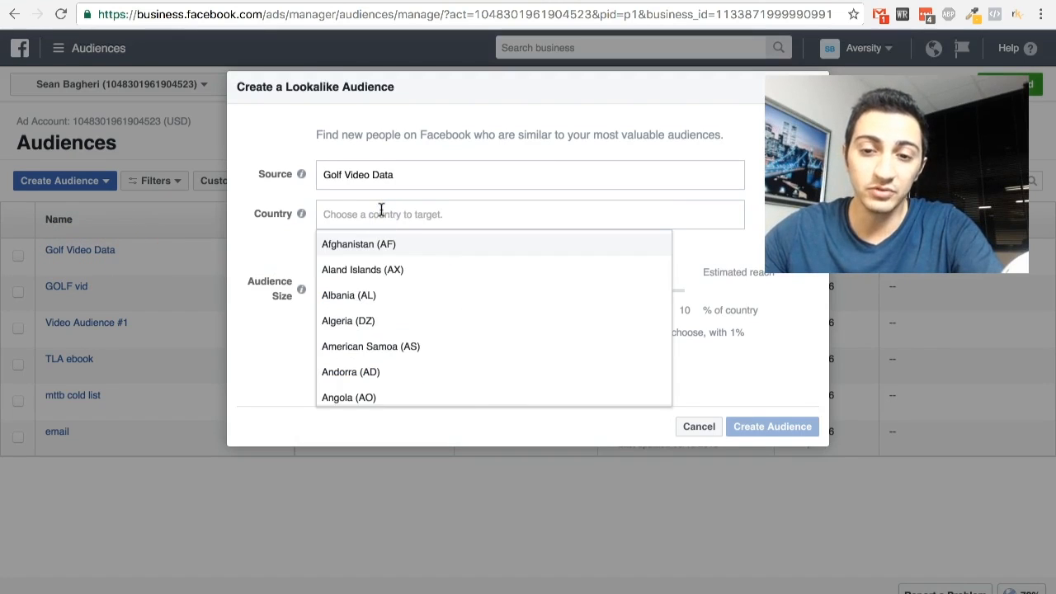
{"action": "type", "text": "unite"}
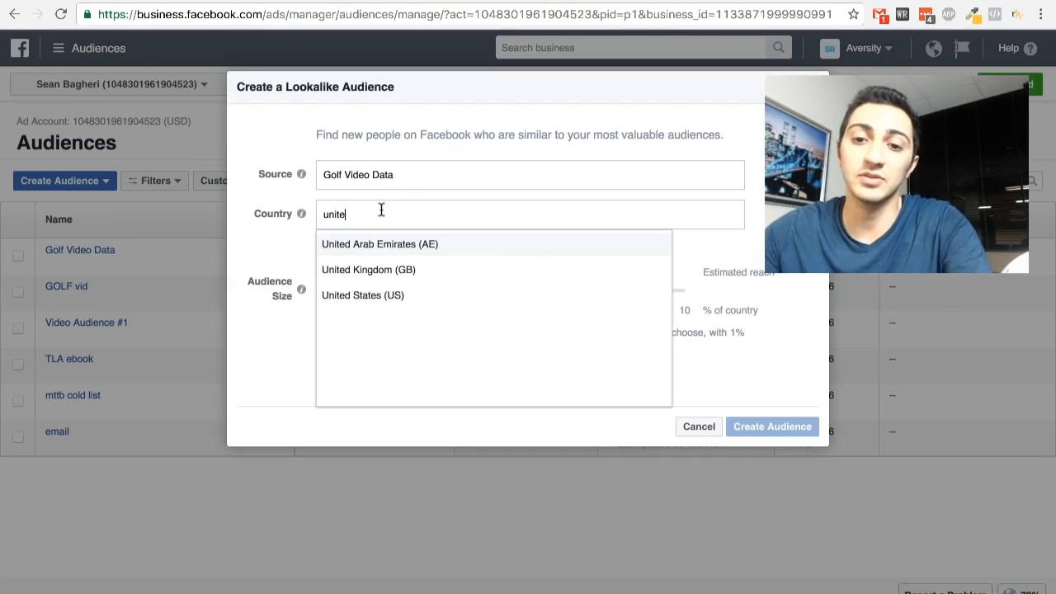
{"action": "left_click", "coordinate": [388, 295]}
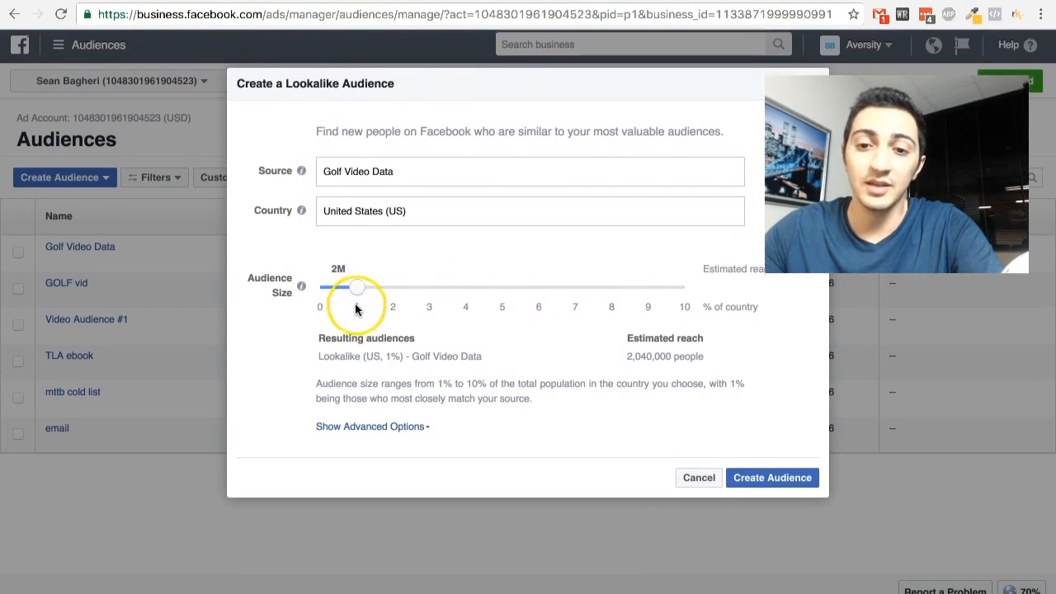
- Use the advanced options to create three lookalike audiences covering 0 to 1%, 1 to 2% and 2 to 5% of the country
{"action": "left_click_drag", "start_coordinate": [355, 291], "coordinate": [406, 301]}
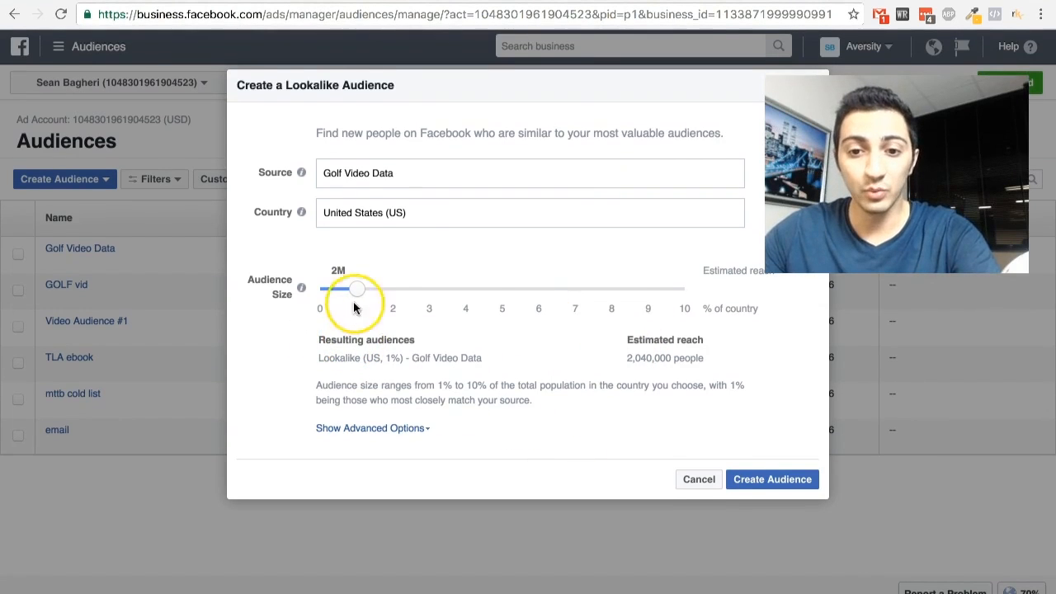
{"action": "left_click", "coordinate": [393, 427]}
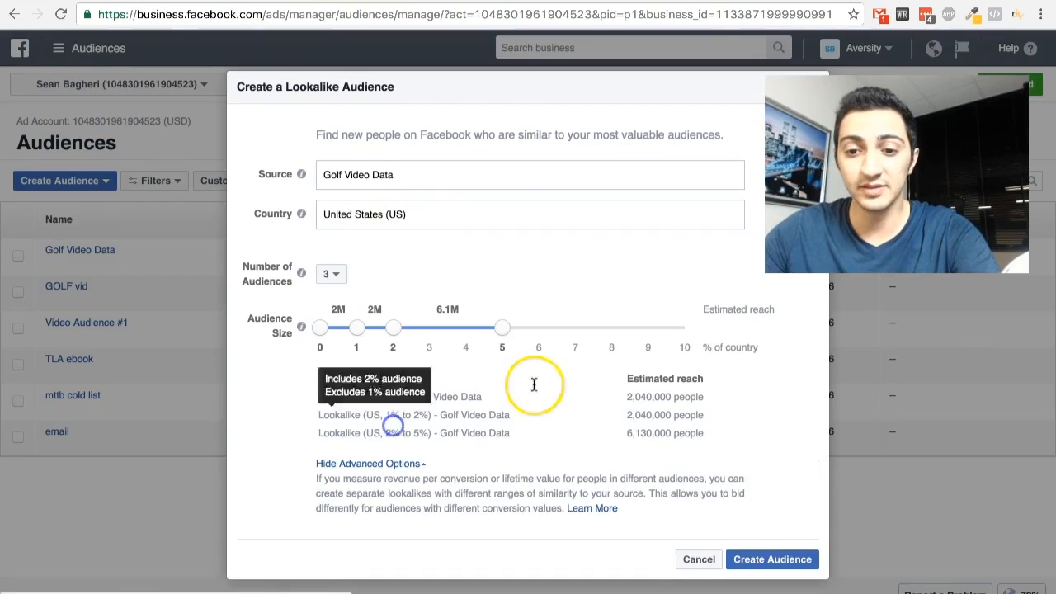
{"action": "left_click", "coordinate": [773, 555]}
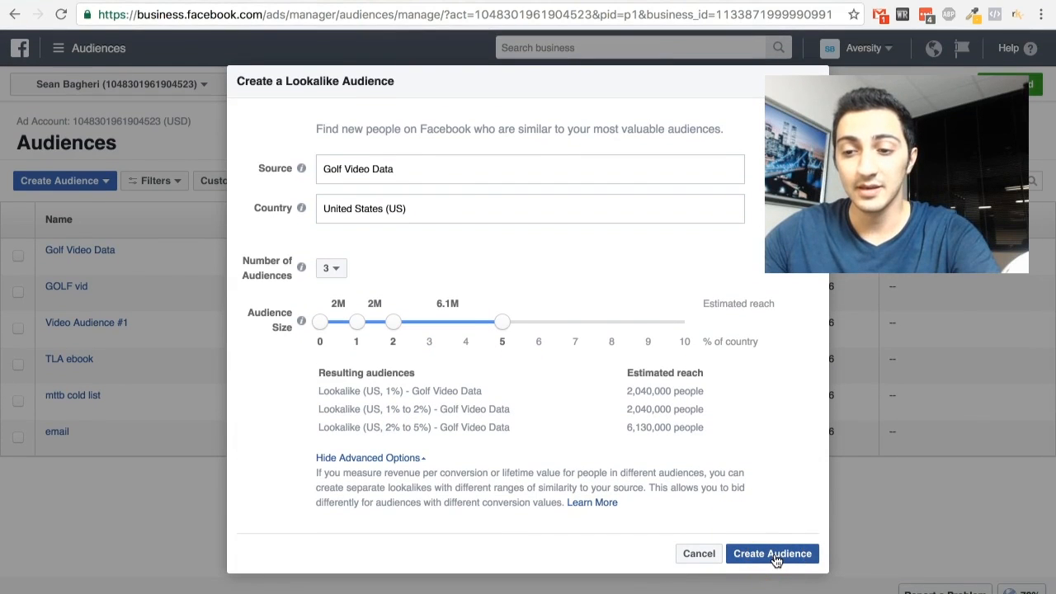
{"action": "left_click", "coordinate": [773, 557]}
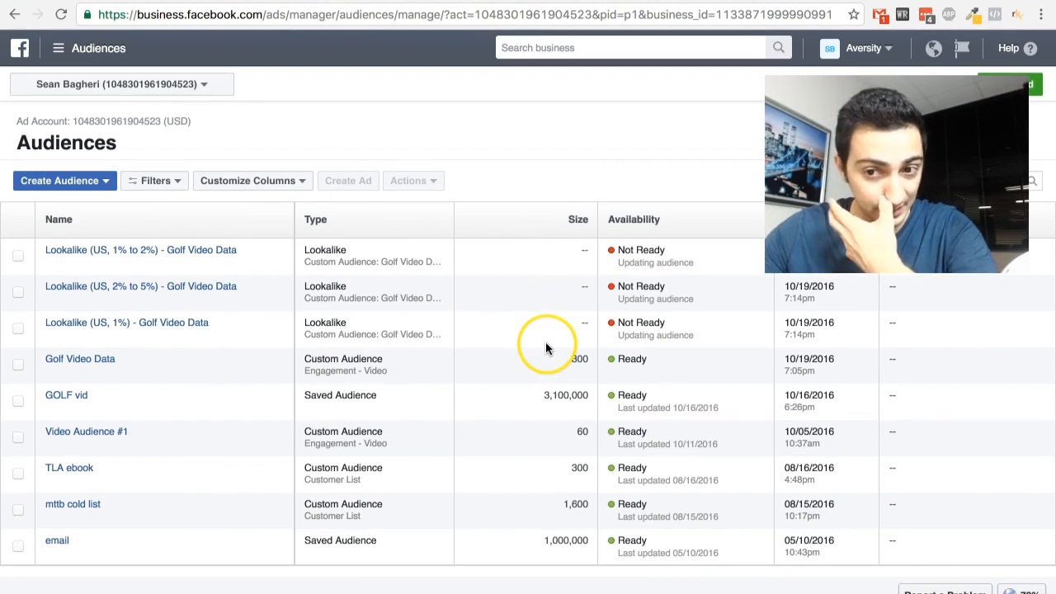
- Check the new lookalike audiences' availability and switch to the PowerPoint slide with the video views and targeted audience diagram
{"action": "left_click_drag", "start_coordinate": [647, 357], "coordinate": [624, 362]}
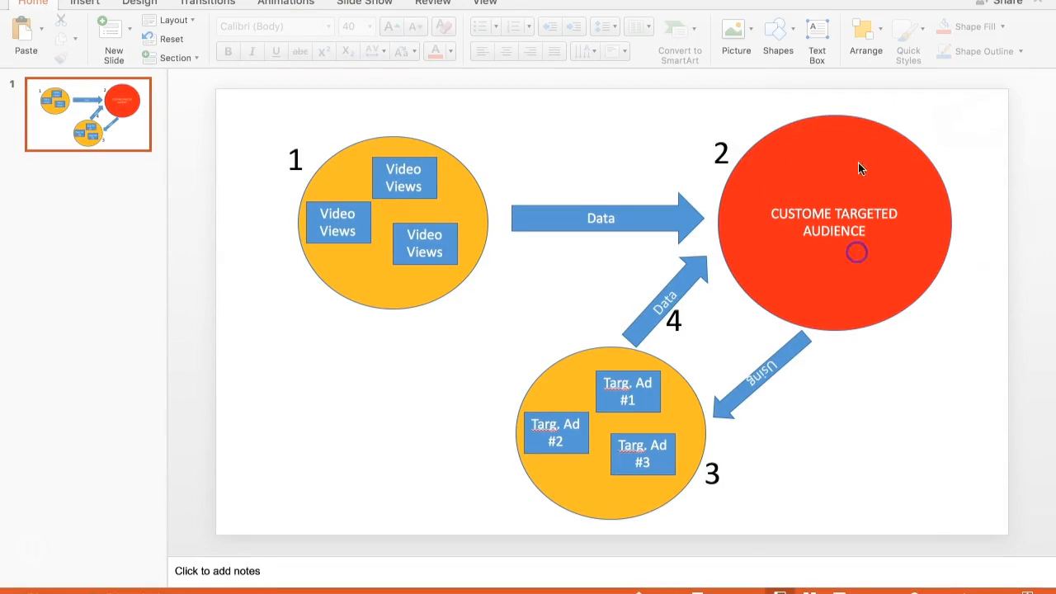
{"action": "left_click", "coordinate": [392, 369]}
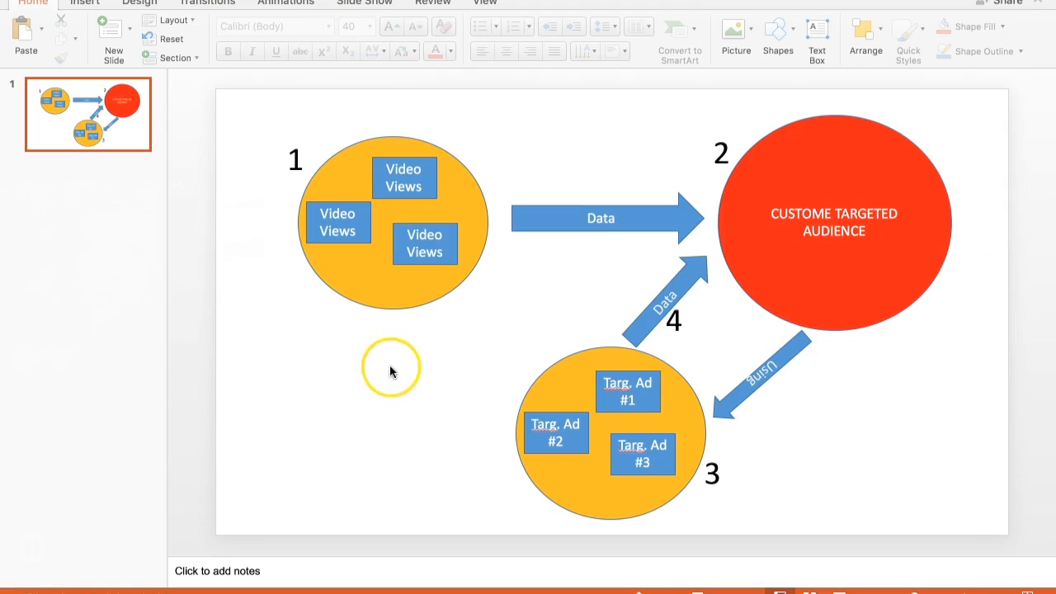